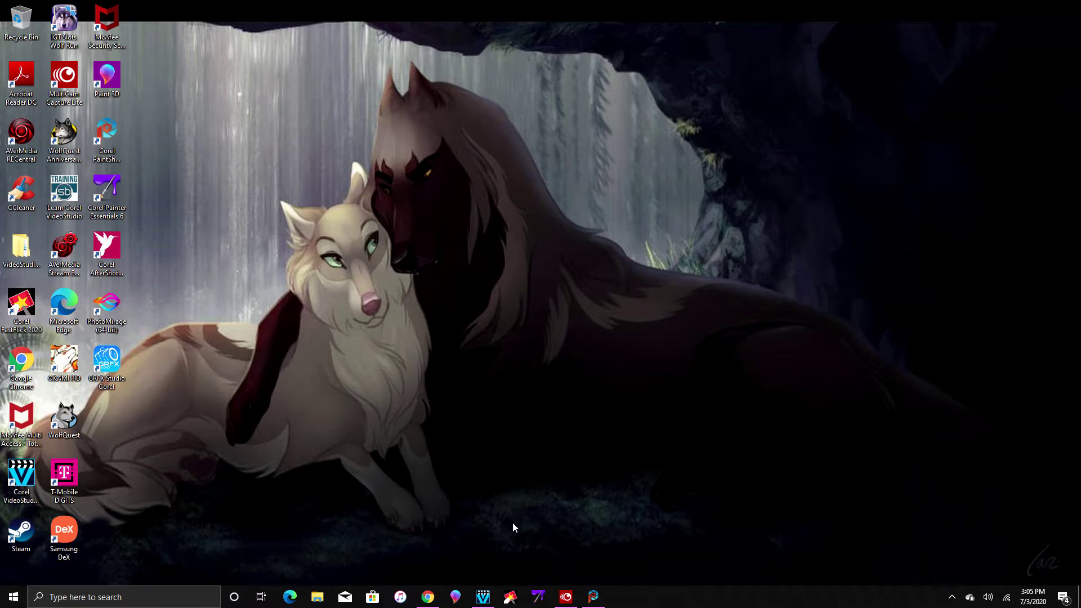
Step: Bring up VideoStudio and browse its Welcome sections: What's New, Tutorials, store, offers, and Slideshow Template
left_click(487, 603)
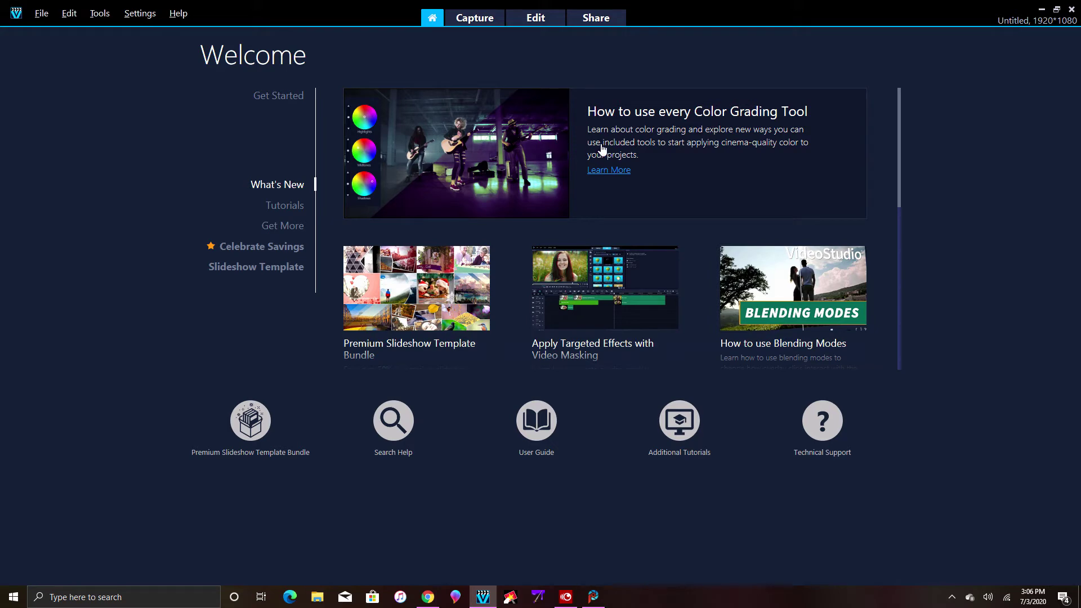
left_click(281, 100)
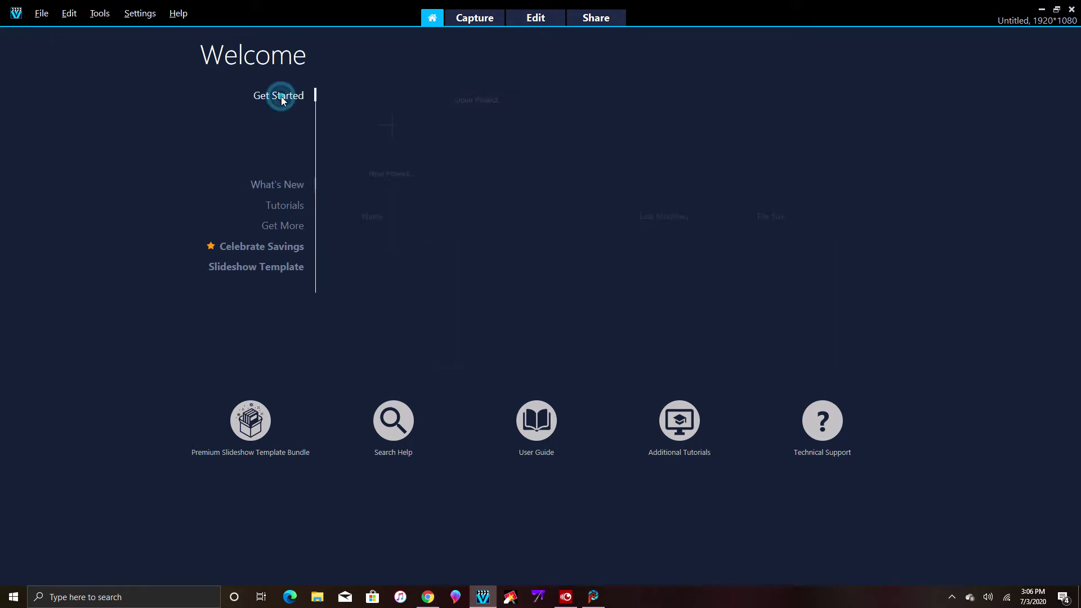
left_click(274, 185)
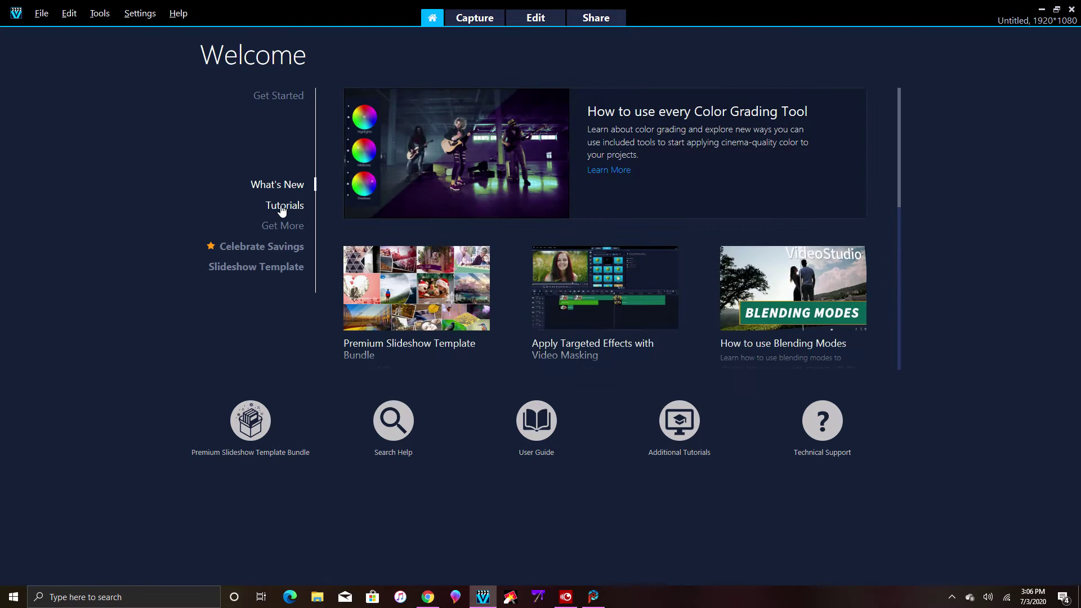
left_click(282, 207)
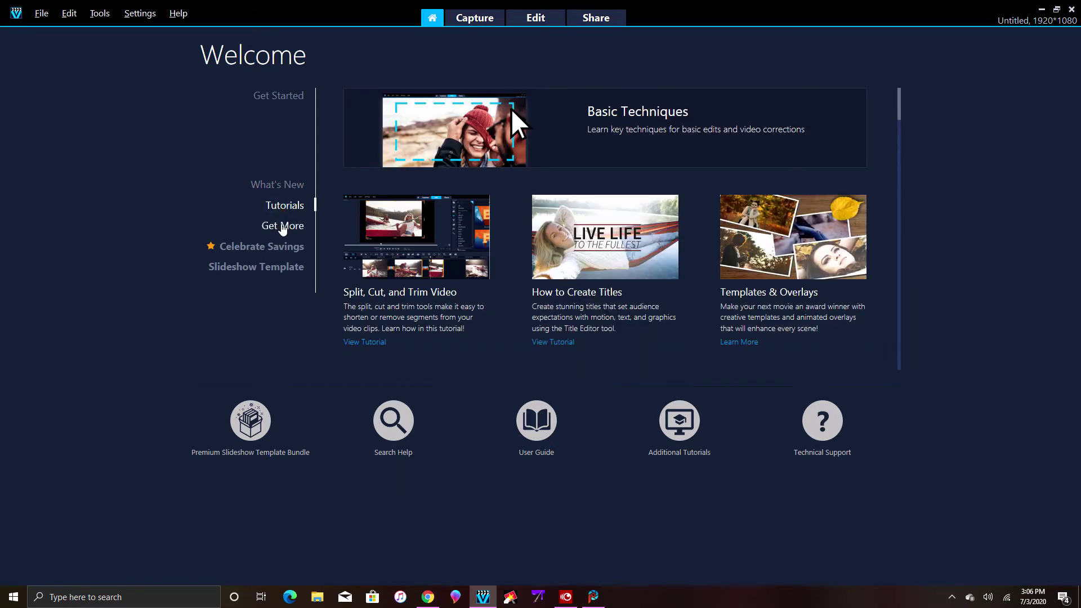
left_click(282, 226)
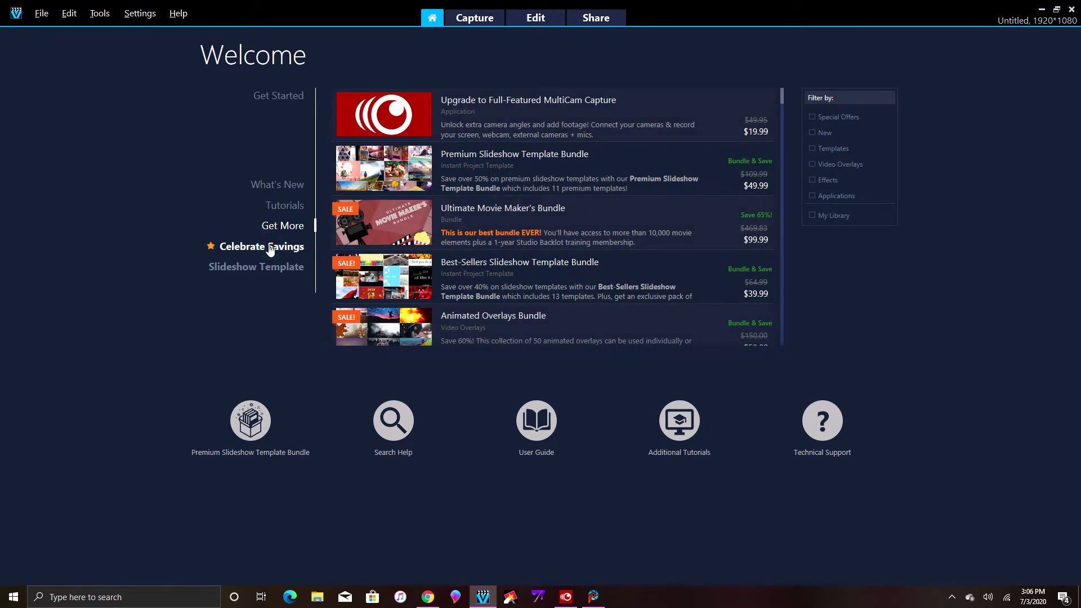
left_click(270, 250)
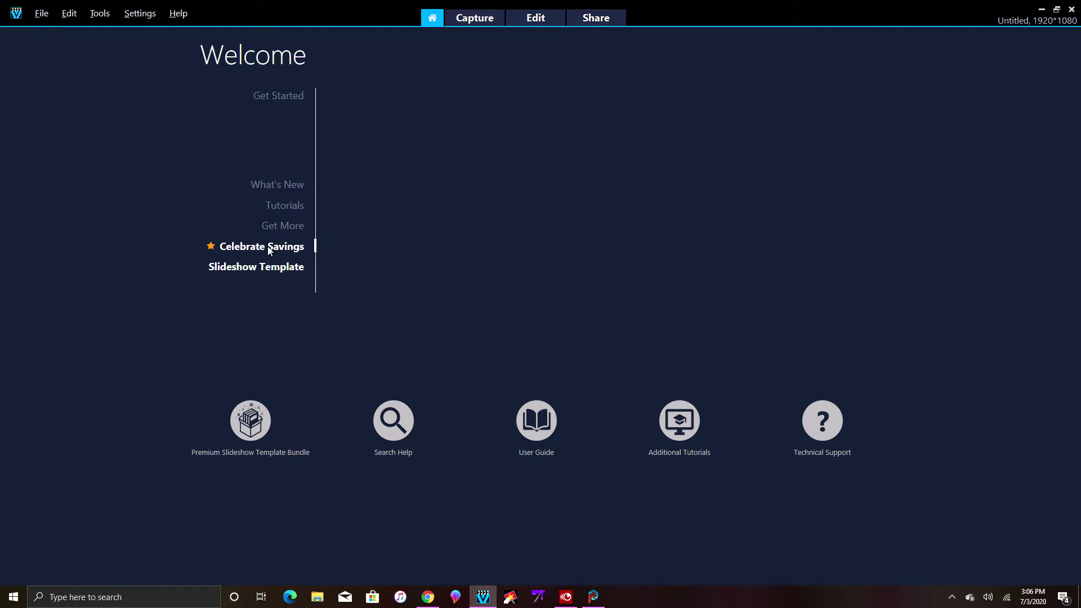
left_click(263, 269)
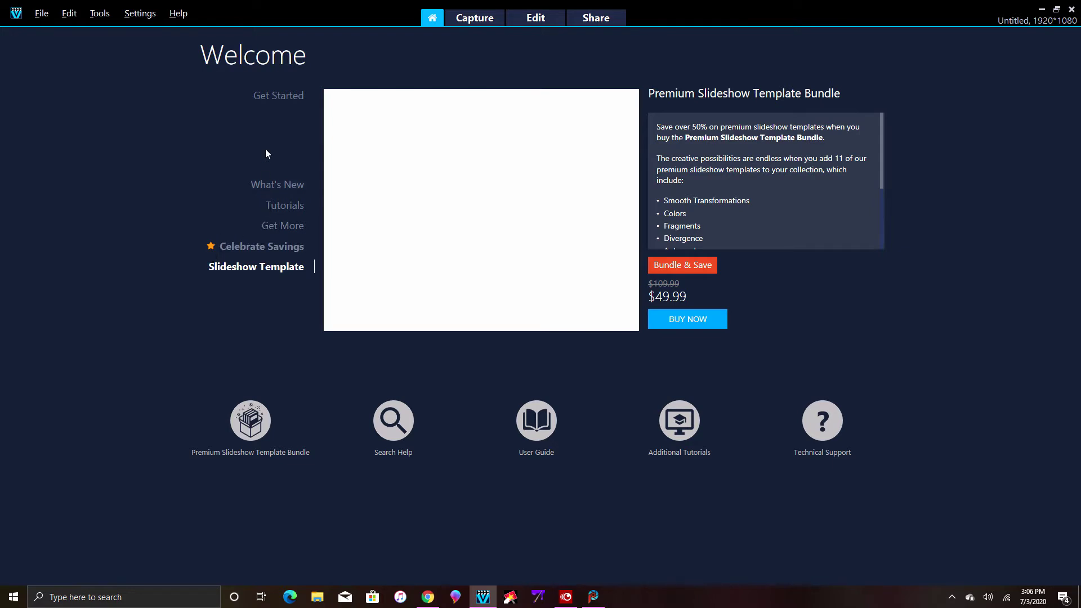
left_click(277, 101)
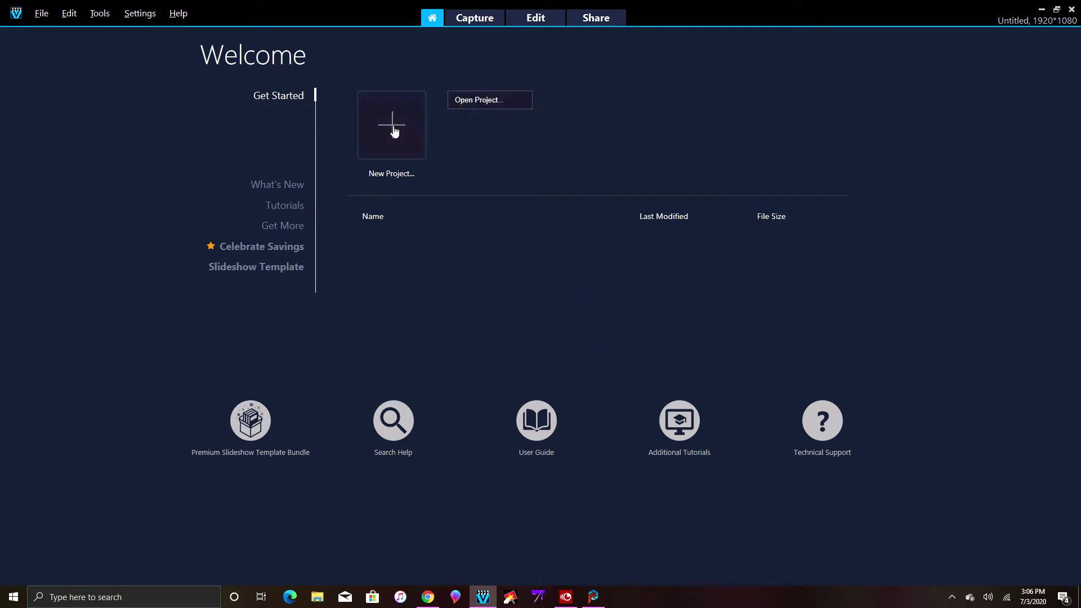
Step: Enter the Edit workspace with HD preview on, browse the library folders, and end on Midnight
left_click(528, 18)
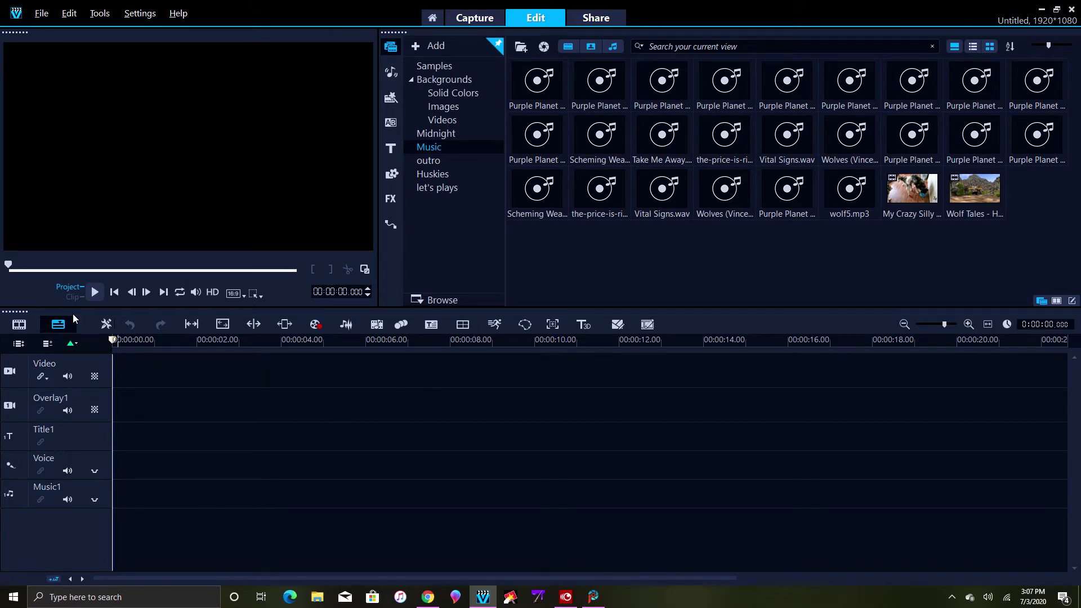
left_click(212, 292)
left_click(440, 134)
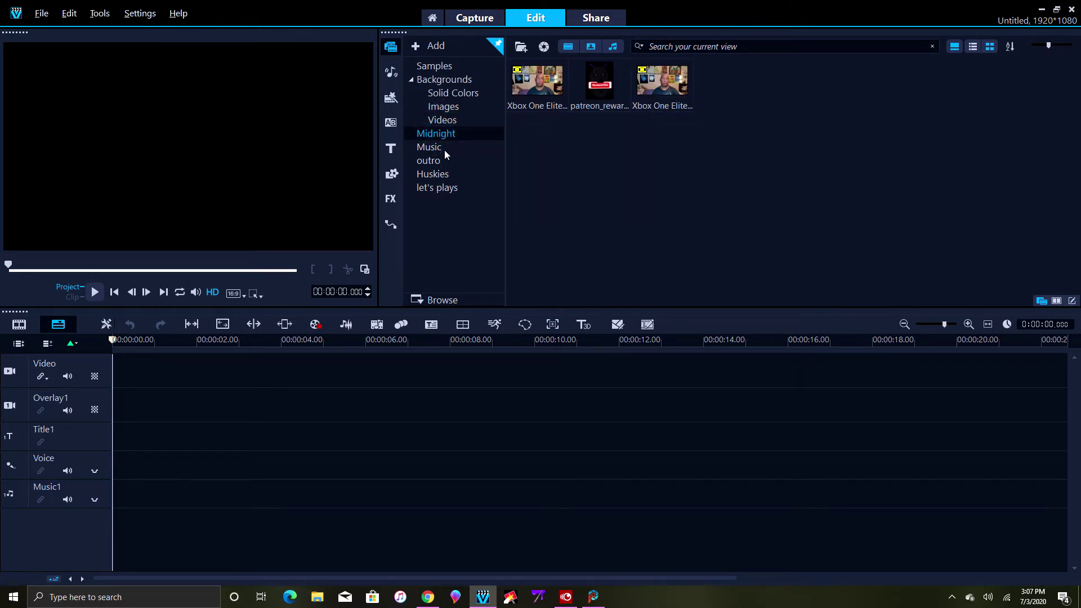
left_click(443, 148)
left_click(438, 165)
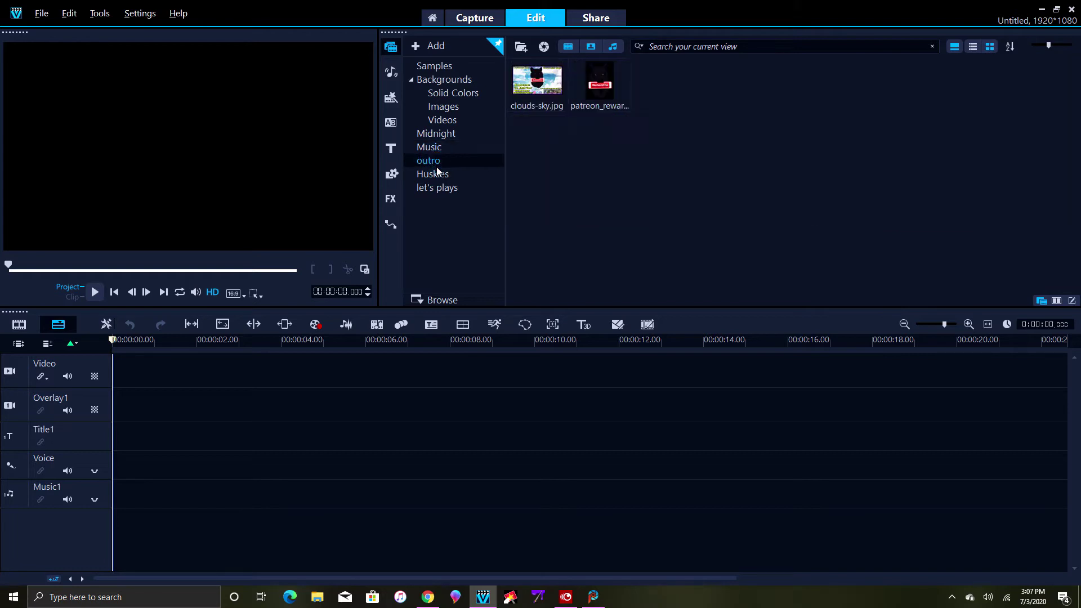
left_click(437, 173)
left_click(449, 190)
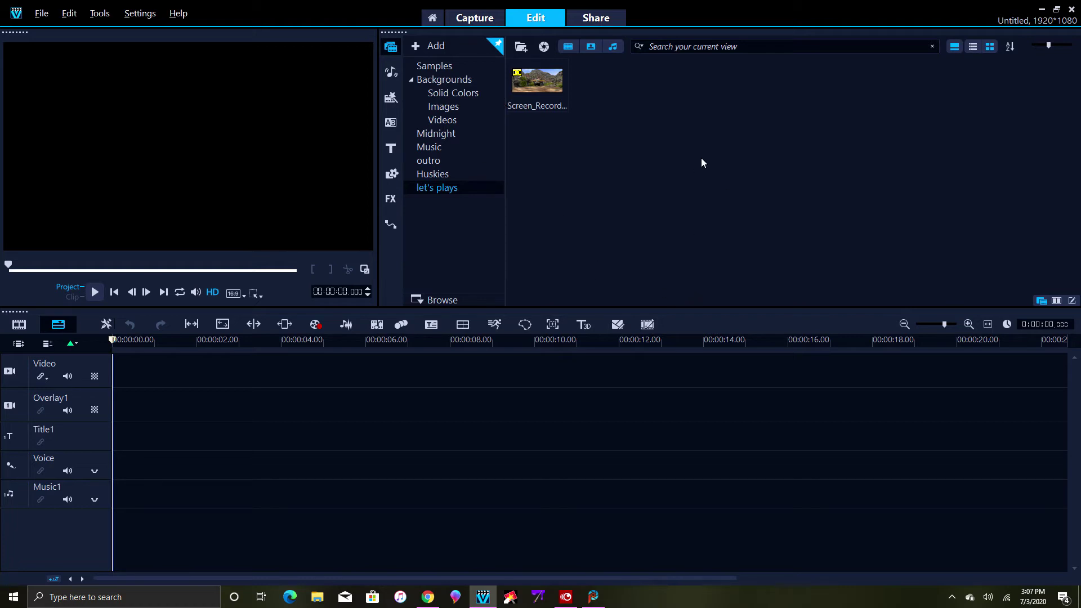
left_click(427, 161)
left_click(437, 150)
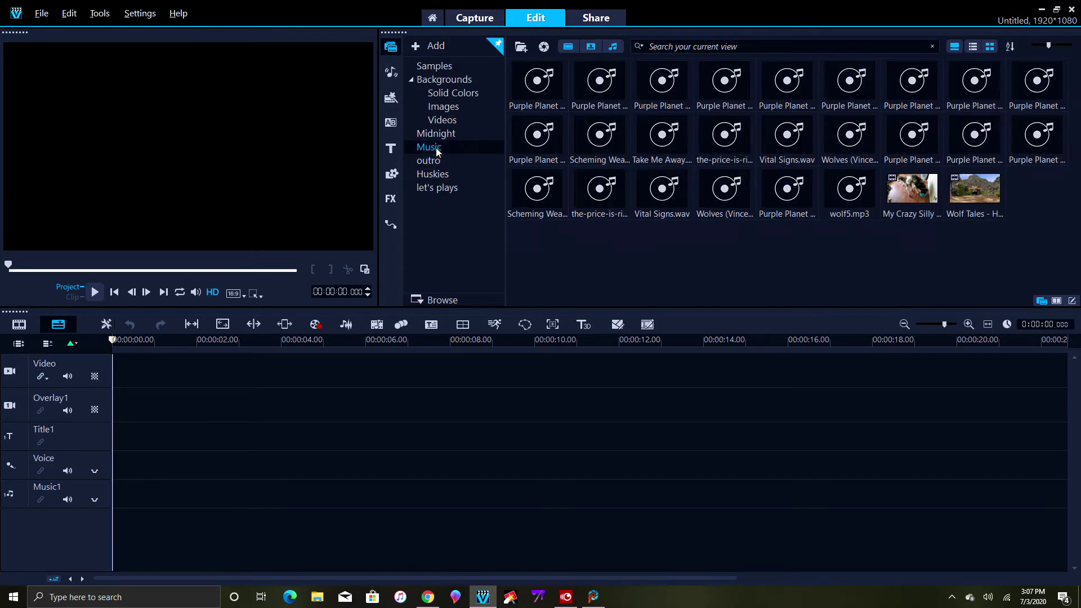
left_click(435, 133)
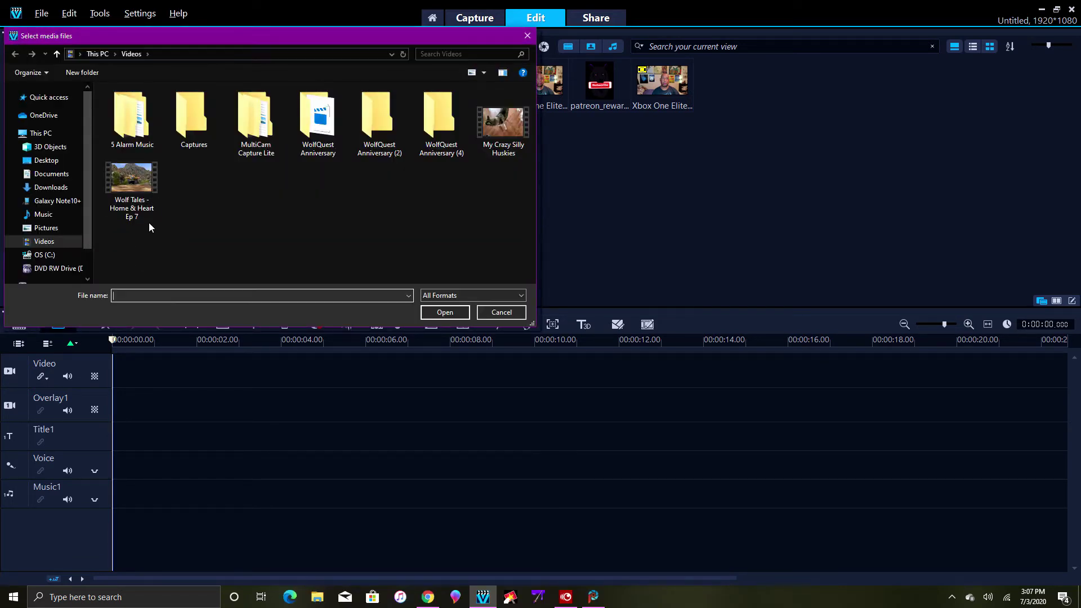
Step: Import 'Wolf Tales - Home & Heart Ep 7' from the Videos folder into the library
left_click(136, 186)
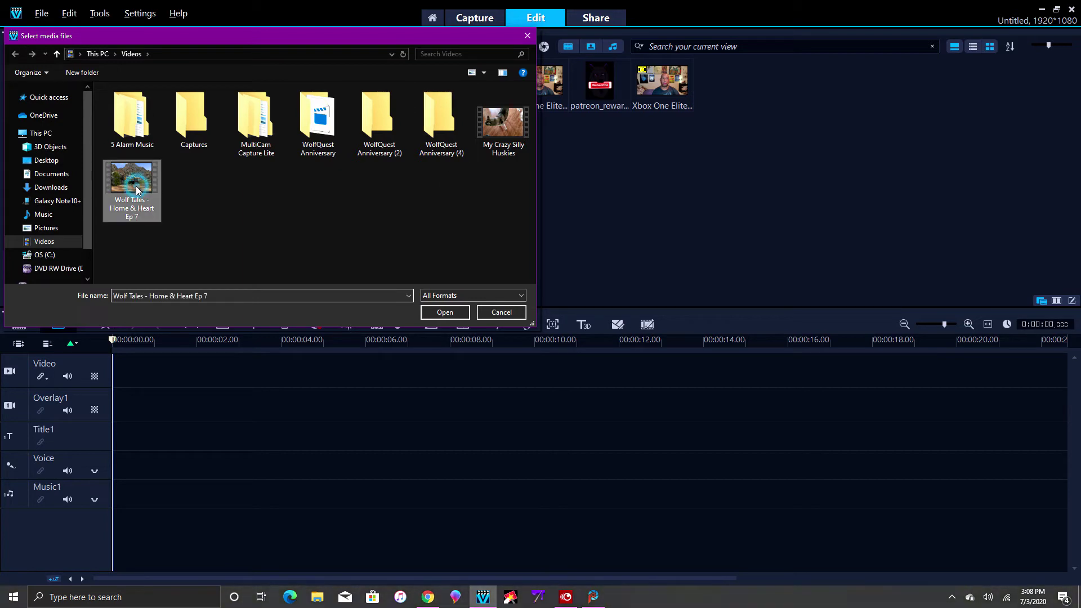
left_click(444, 312)
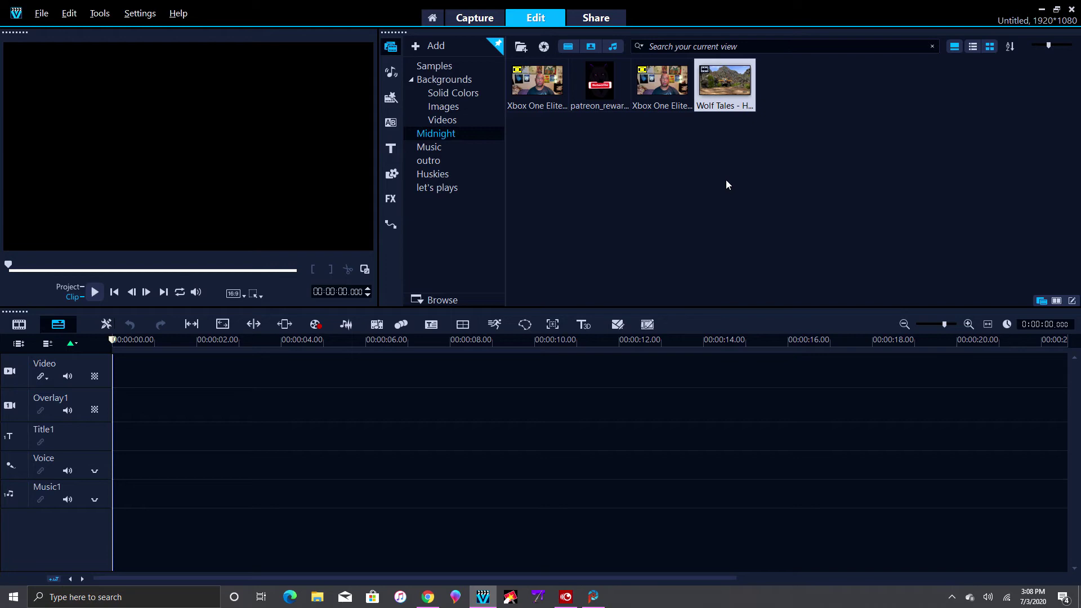
left_click(817, 145)
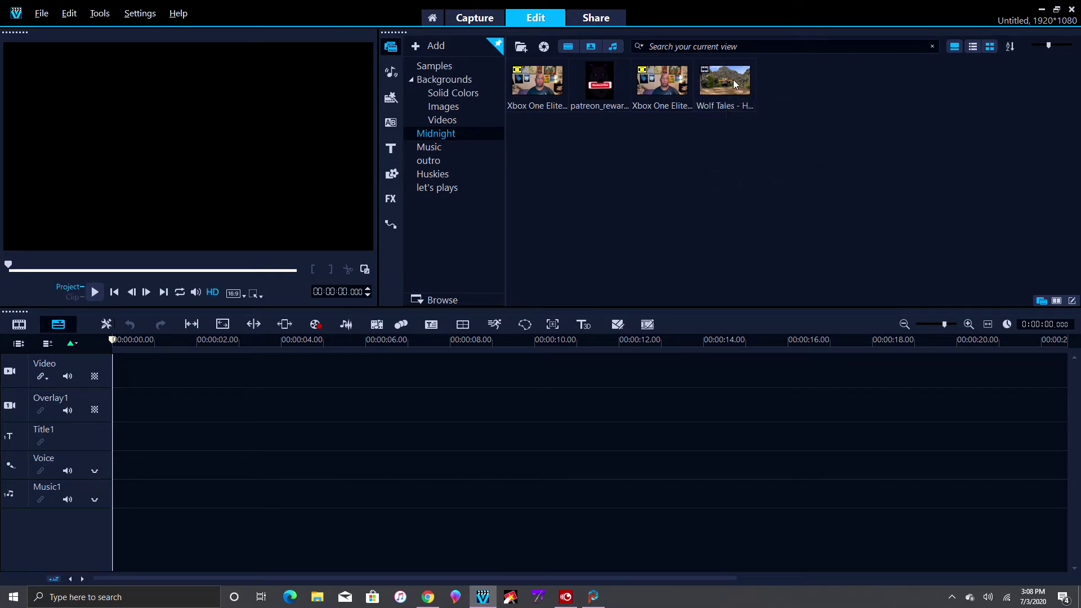
Step: Place the Wolf Tales clip at the start of the Video track and show its editing options
left_click_drag(733, 80, 264, 360)
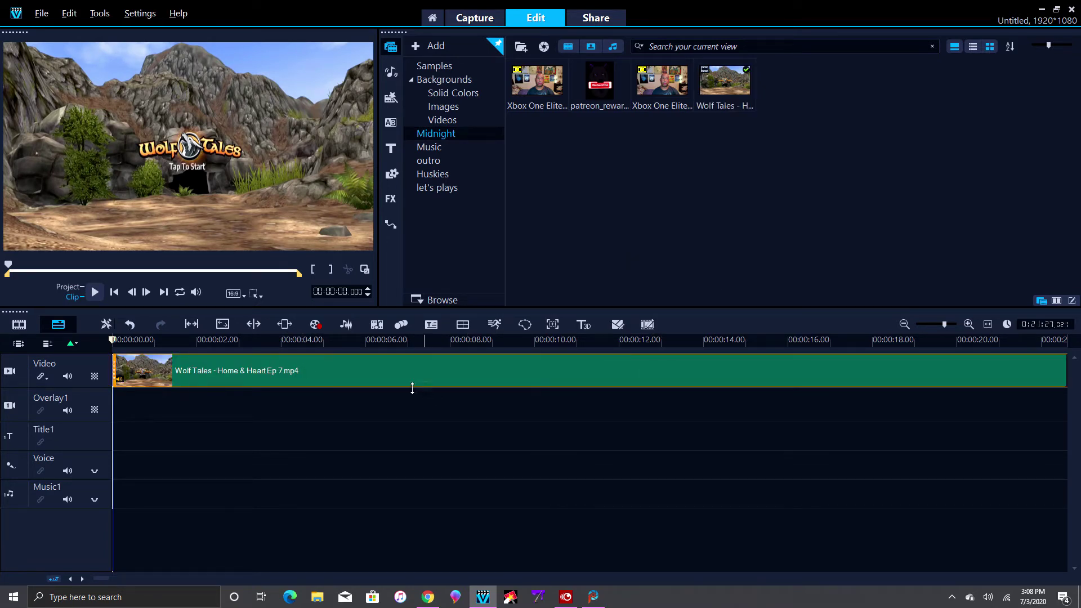
double_click(488, 373)
right_click(490, 374)
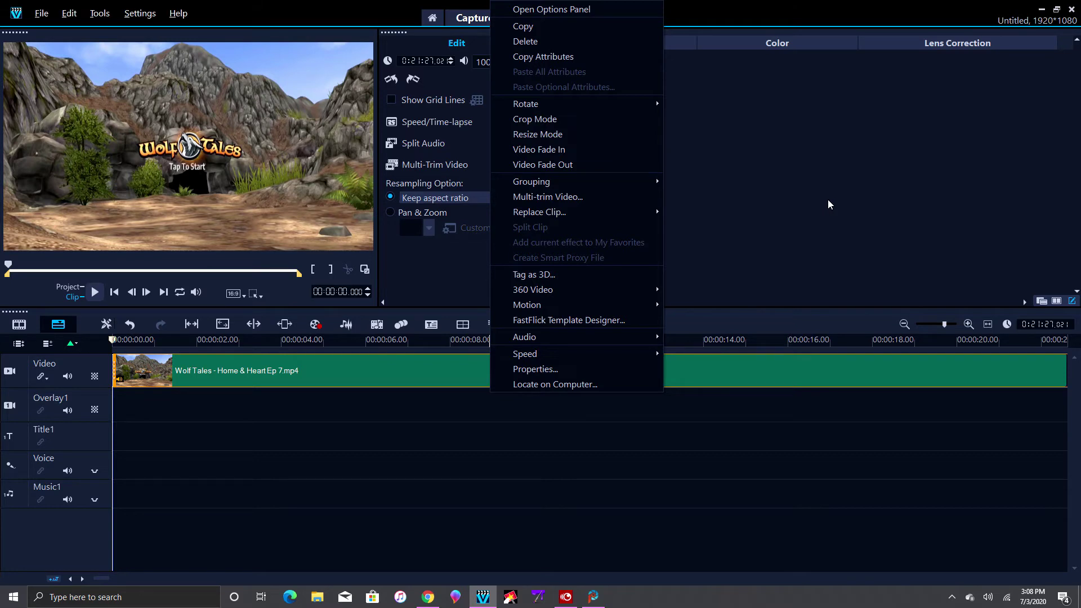
left_click(811, 198)
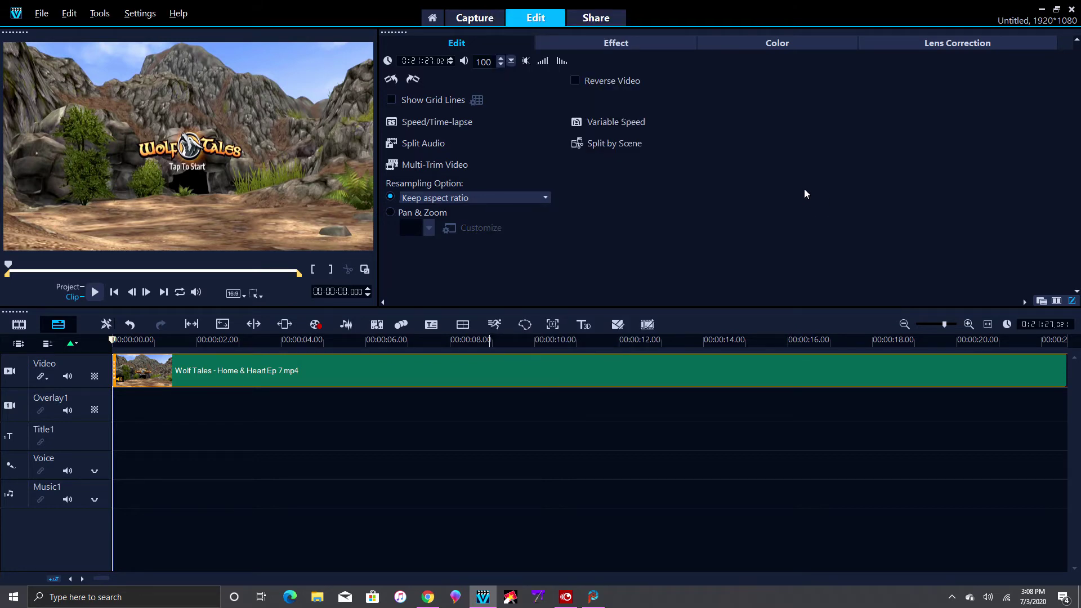
Step: Switch to PaintShop Pro, browse its Welcome sections, including the PhotoZoom Pro 8 offer, then enter Edit
left_click(1042, 9)
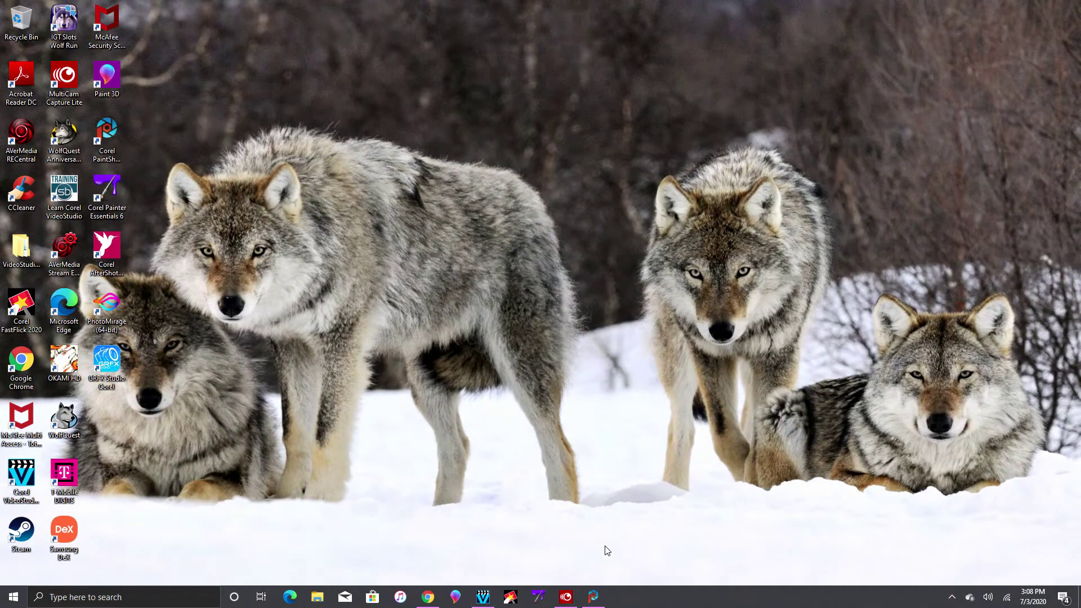
left_click(593, 597)
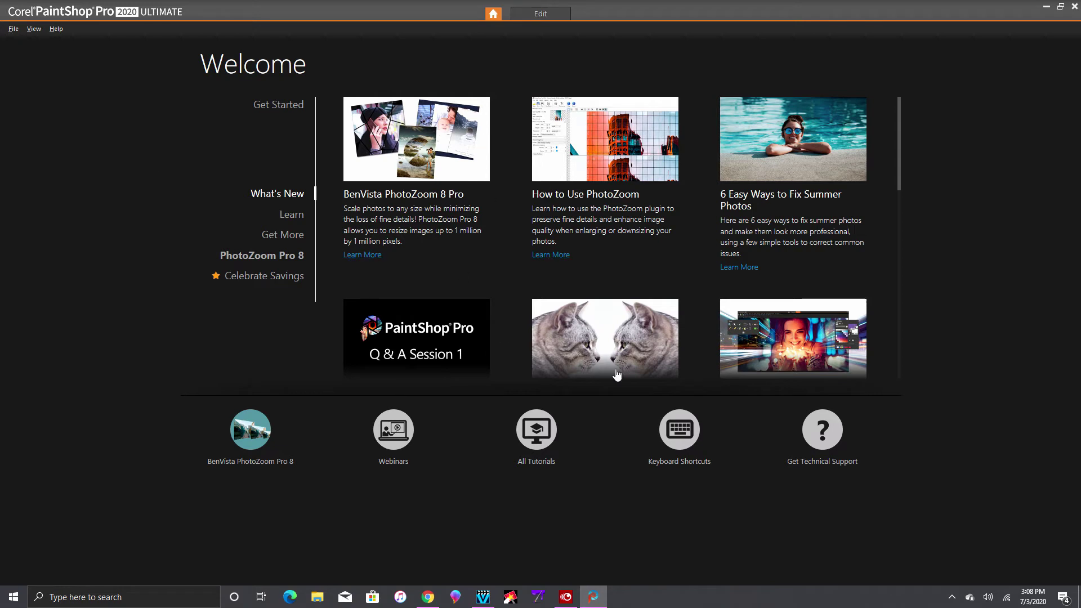
left_click(291, 215)
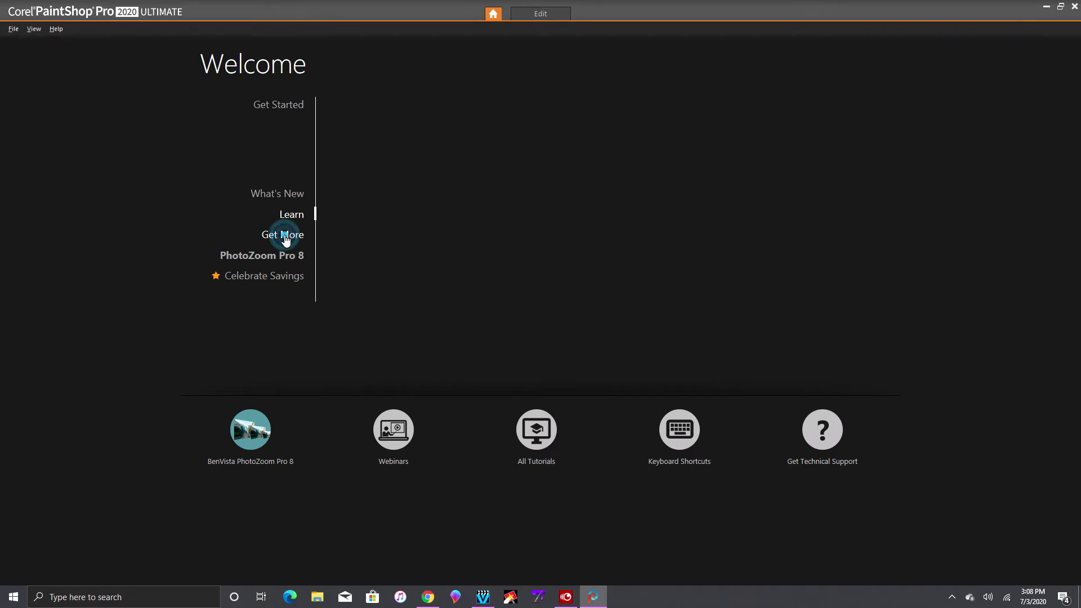
left_click(285, 236)
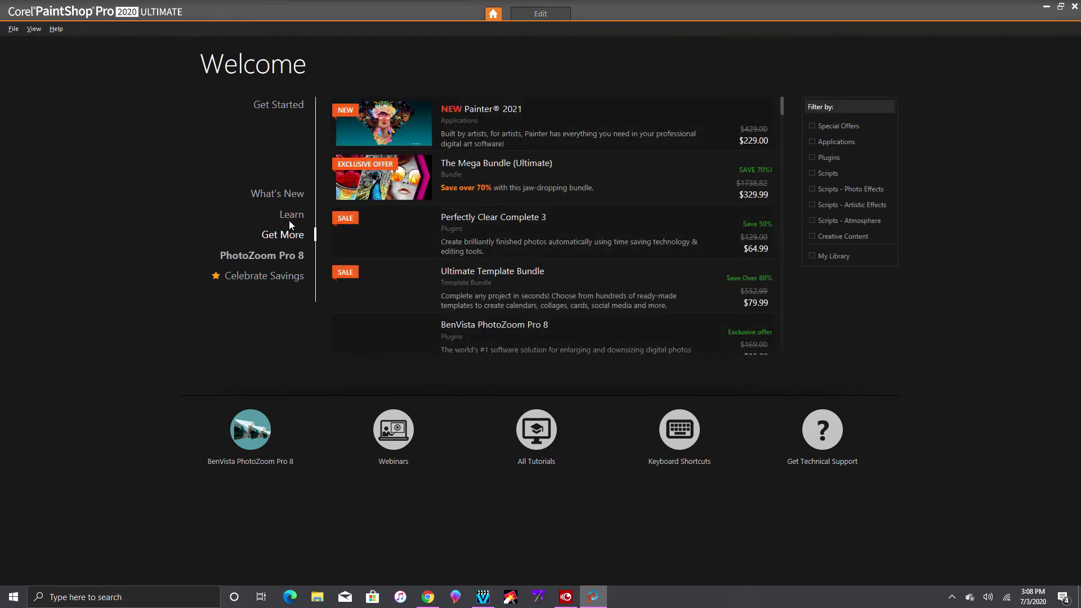
left_click(271, 256)
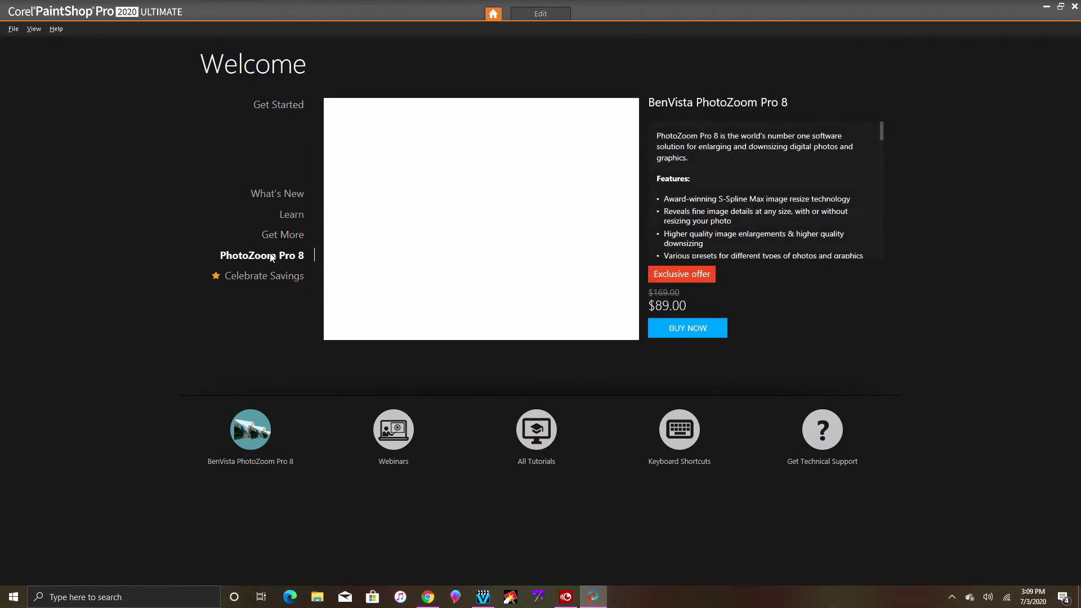
left_click(290, 106)
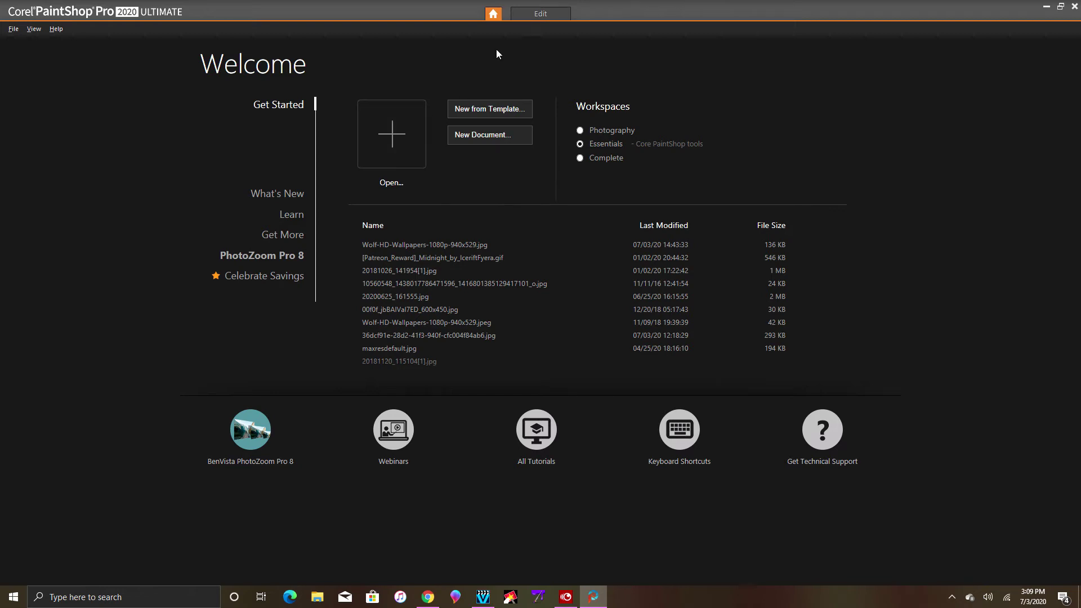
left_click(539, 14)
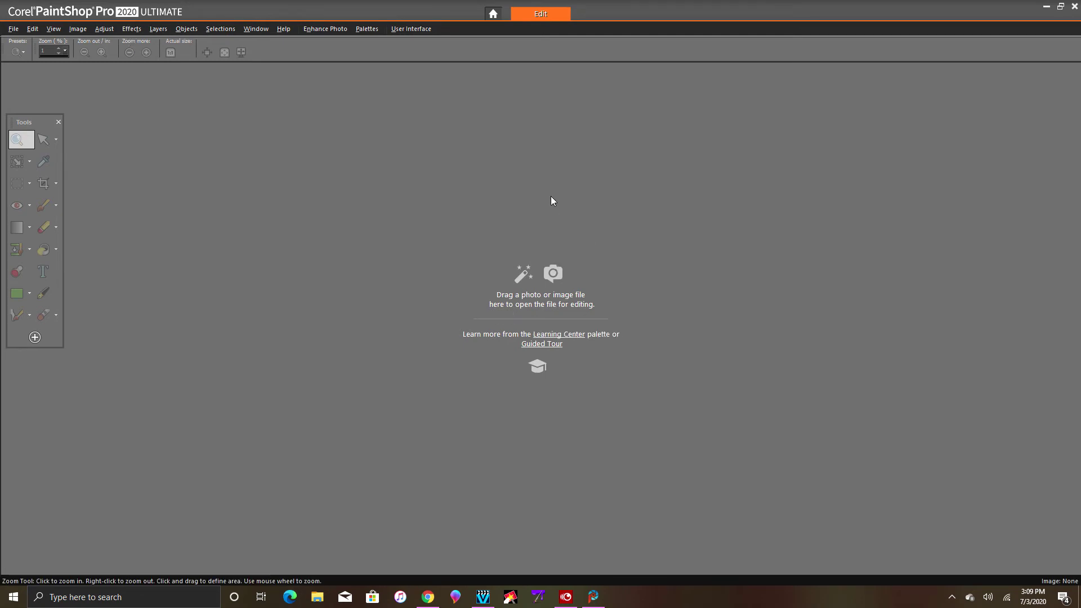
Step: Open the 1280 × 720 'The Wolf Online Simulator' picture from the Pictures folder
left_click(13, 28)
left_click(22, 32)
left_click(32, 29)
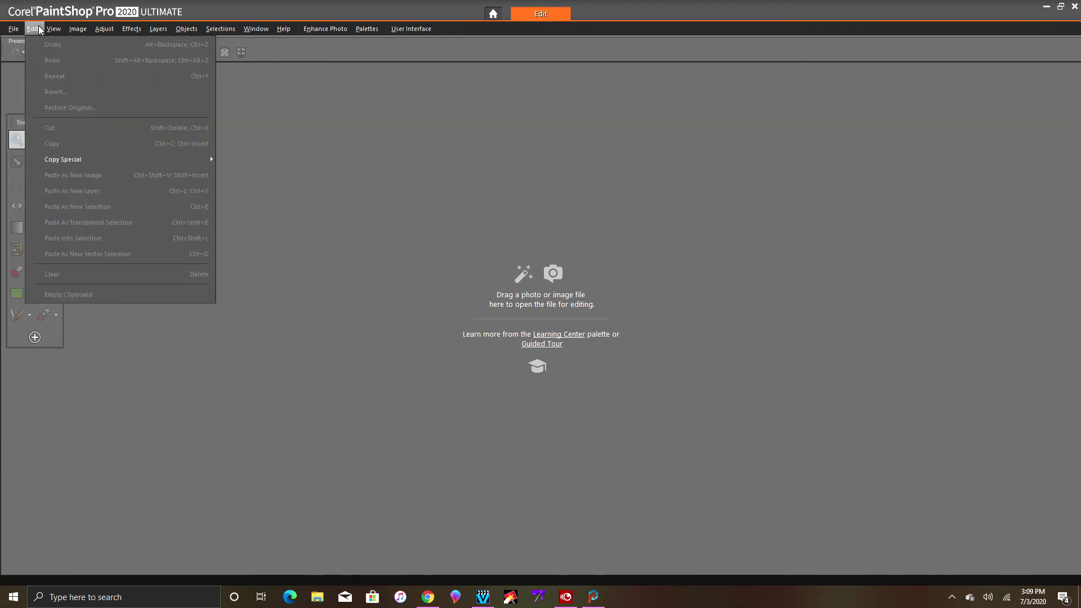
left_click(13, 29)
left_click(29, 75)
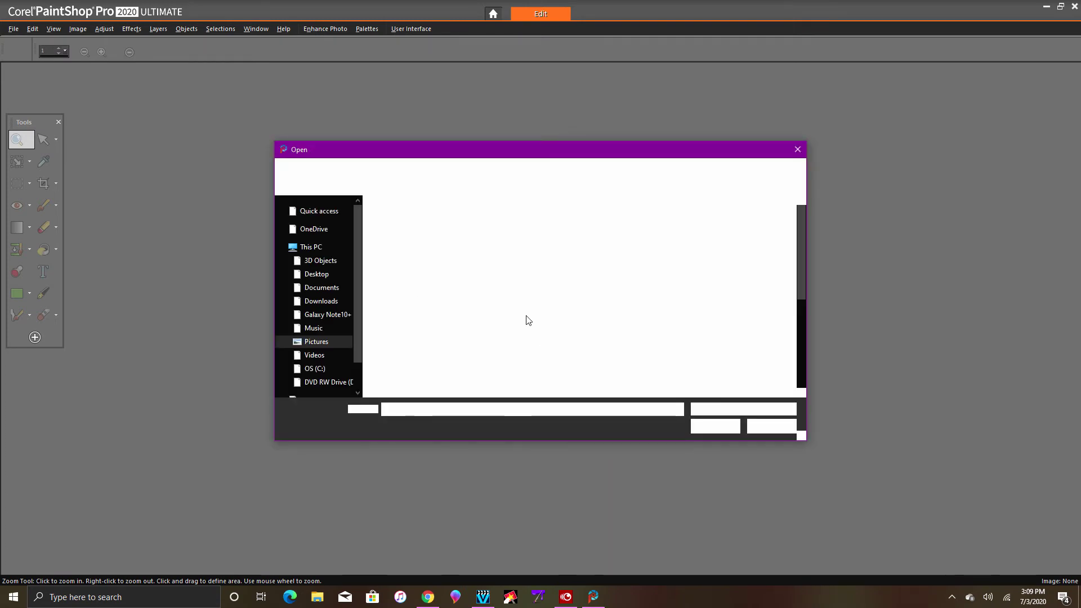
scroll(514, 316, "down", 2)
scroll(514, 315, "down", 2)
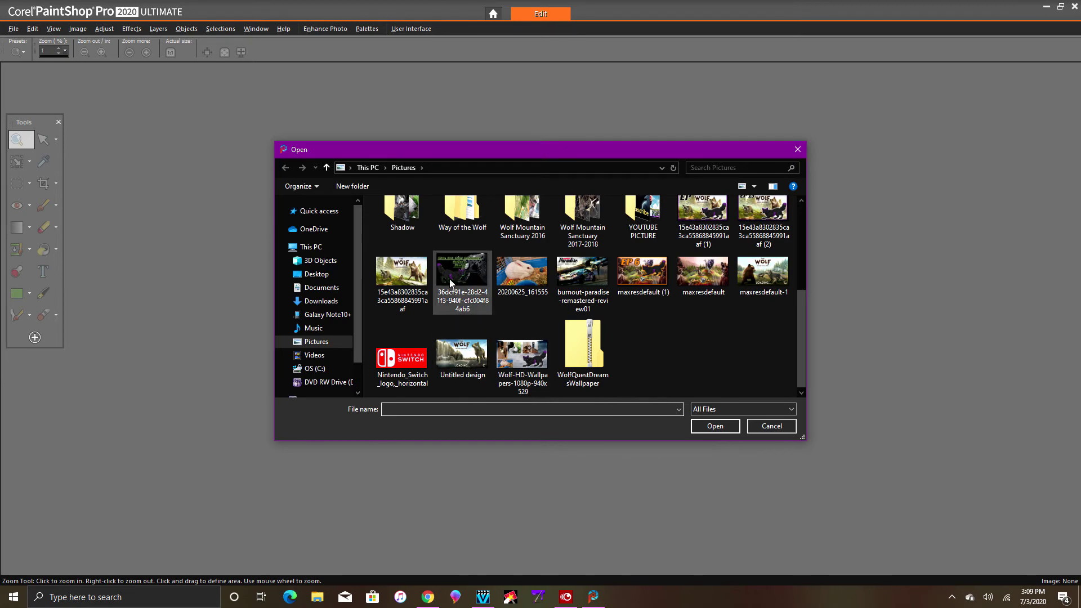
left_click(397, 279)
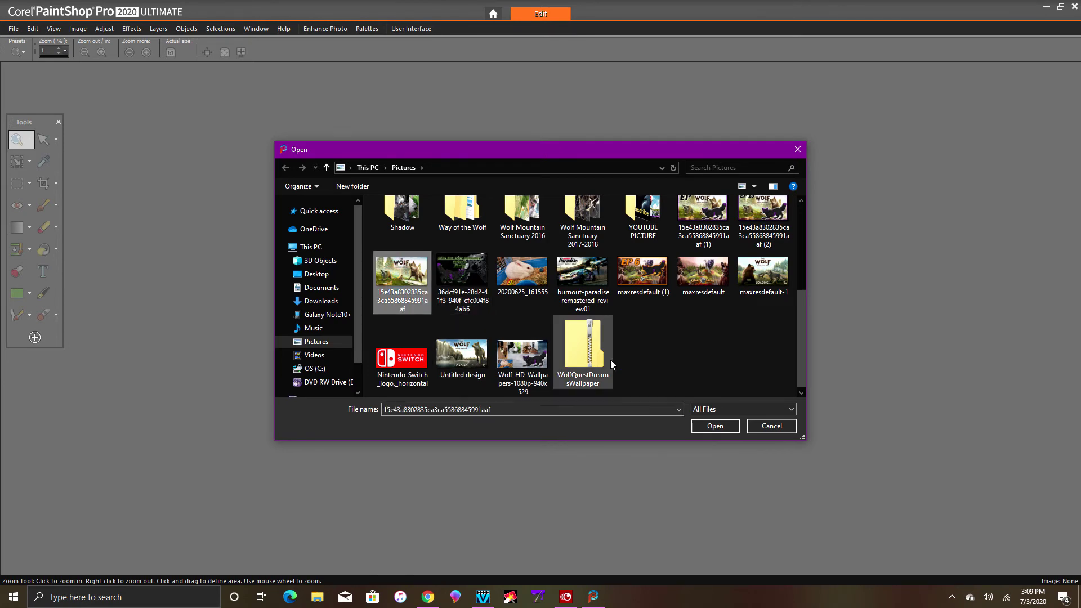
left_click(713, 429)
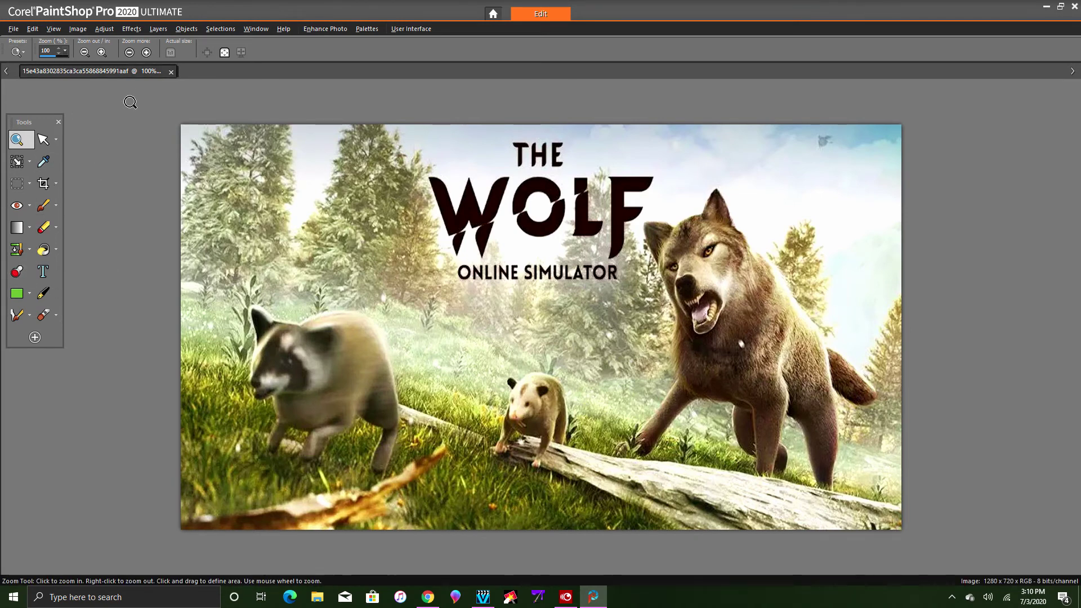
Step: Open the purple-and-black wolf drawing from the DesktopBackground folder and zoom in on it
left_click(31, 31)
mouse_move(17, 30)
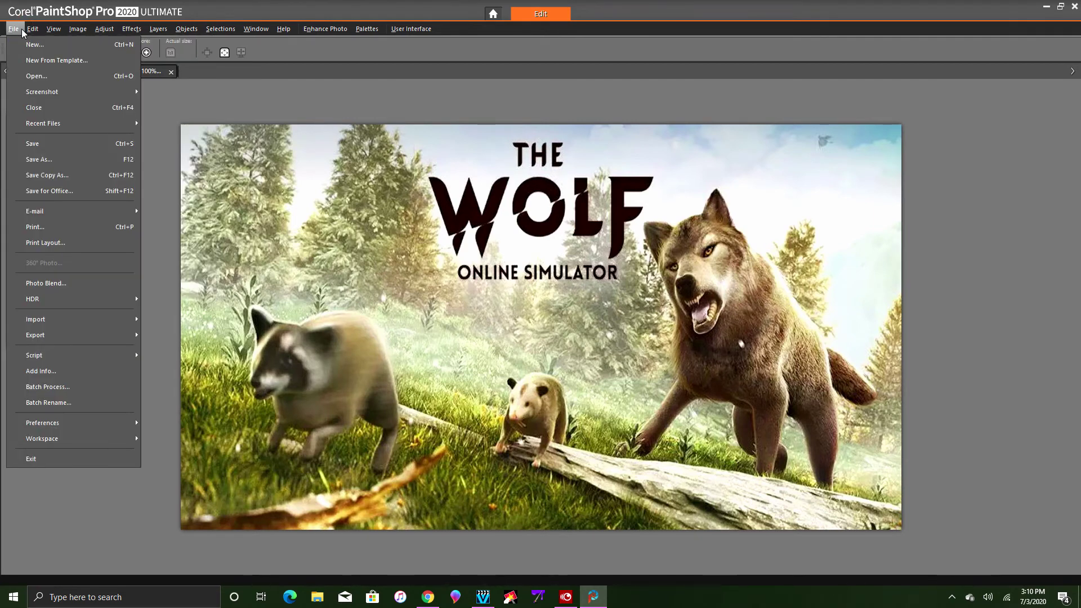
left_click(35, 76)
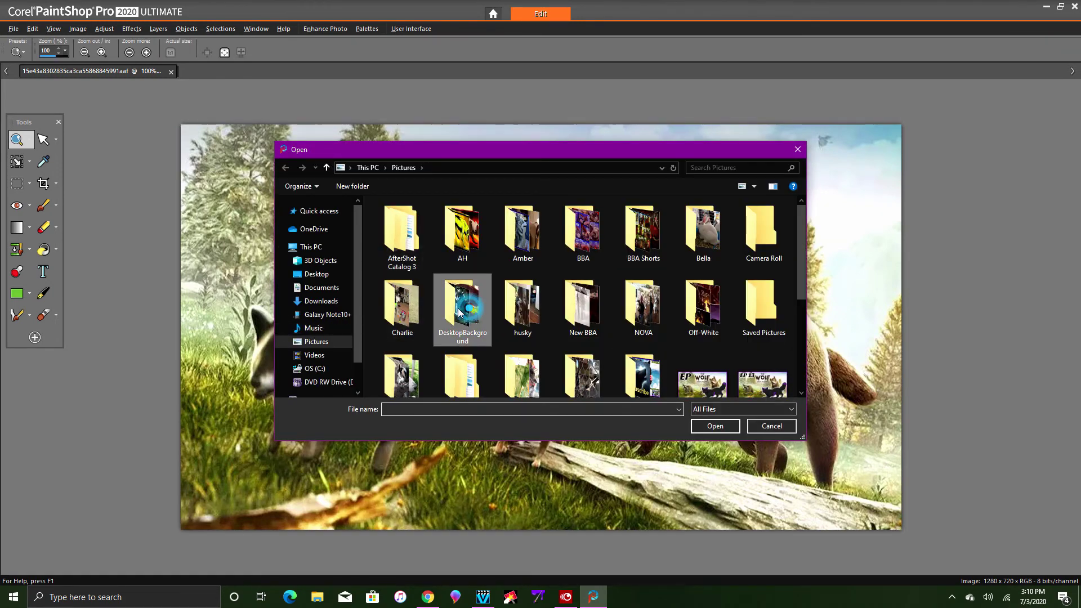
double_click(470, 312)
left_click(399, 227)
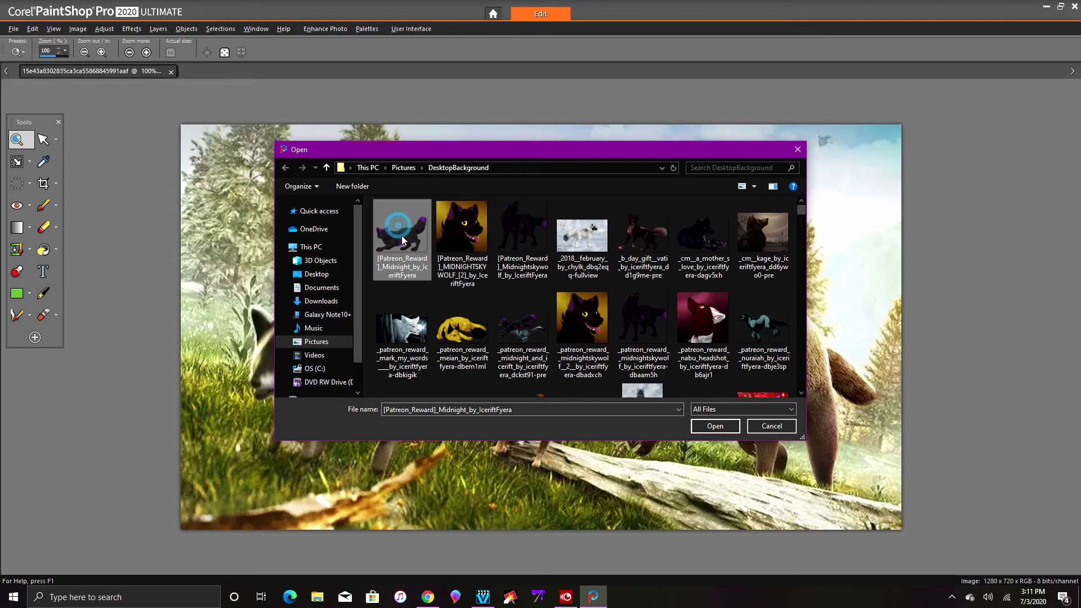
left_click(713, 426)
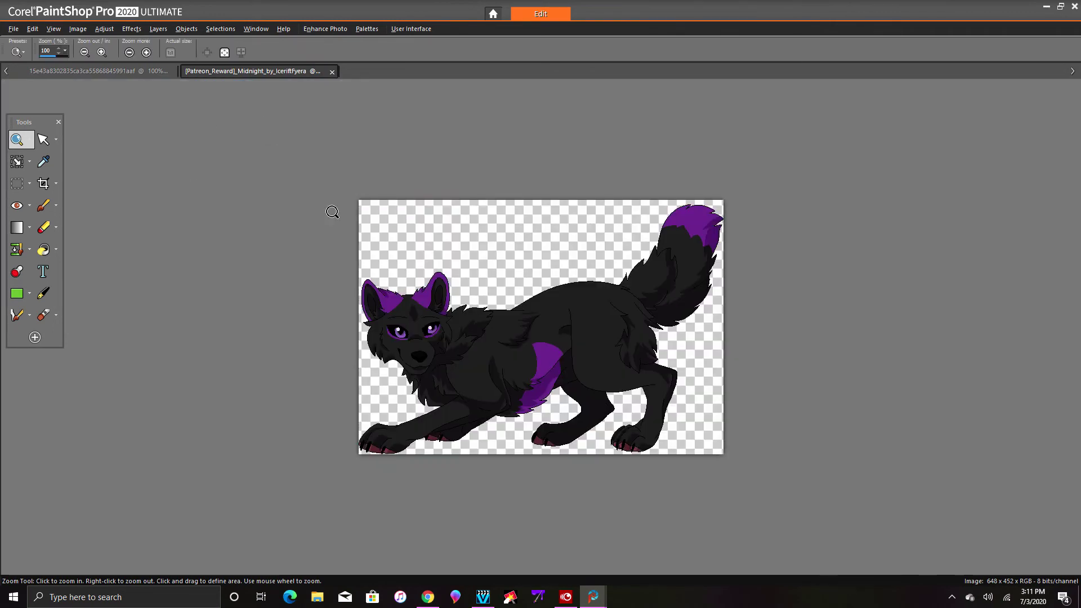
left_click(338, 282)
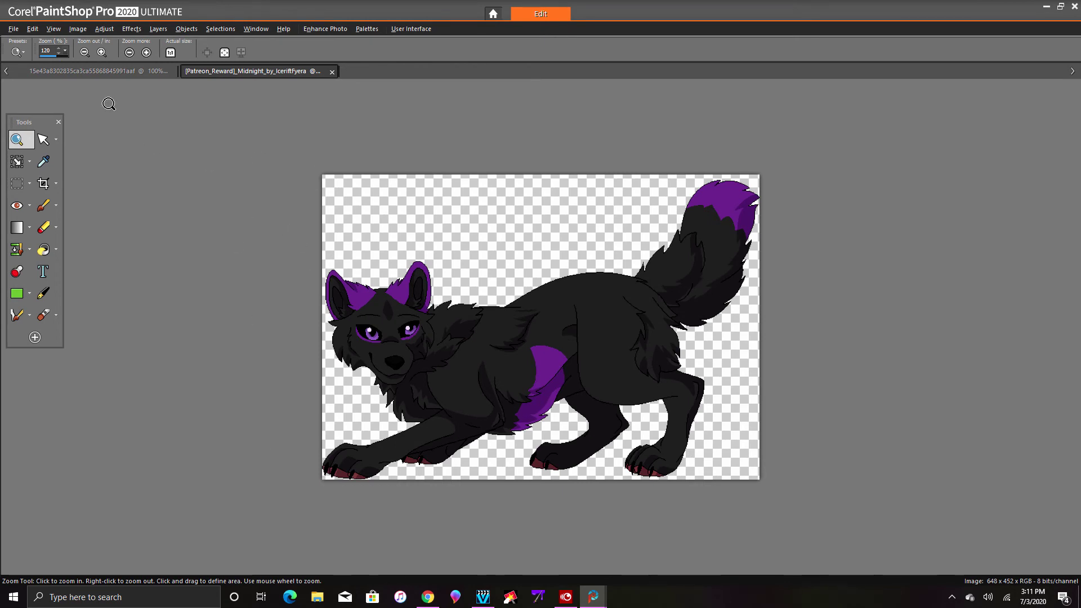
Step: Copy the wolf drawing and paste it as a new layer onto the game picture
left_click(31, 30)
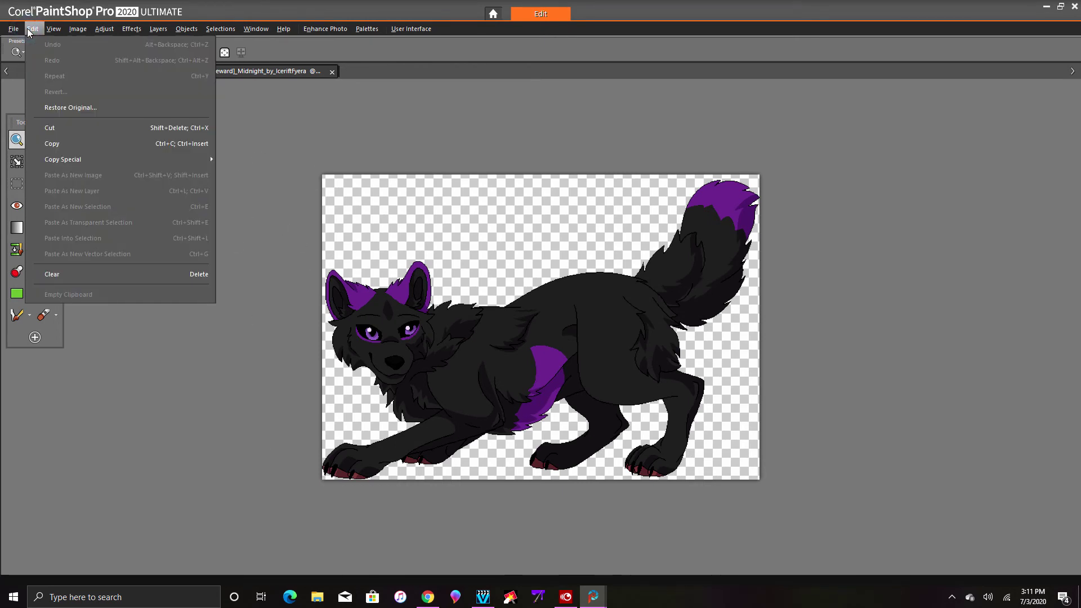
left_click(94, 144)
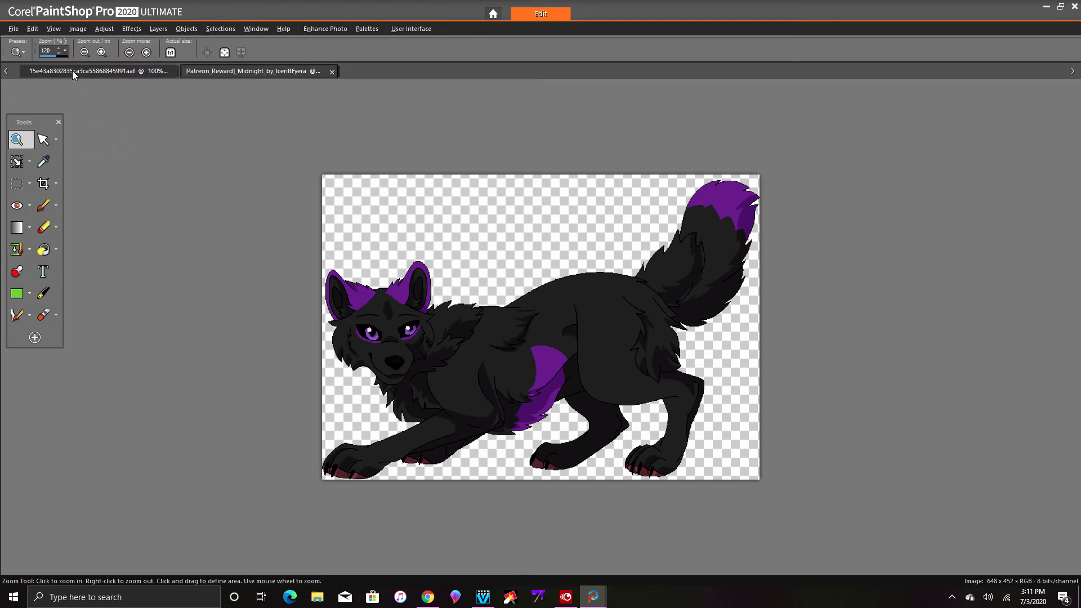
left_click(75, 72)
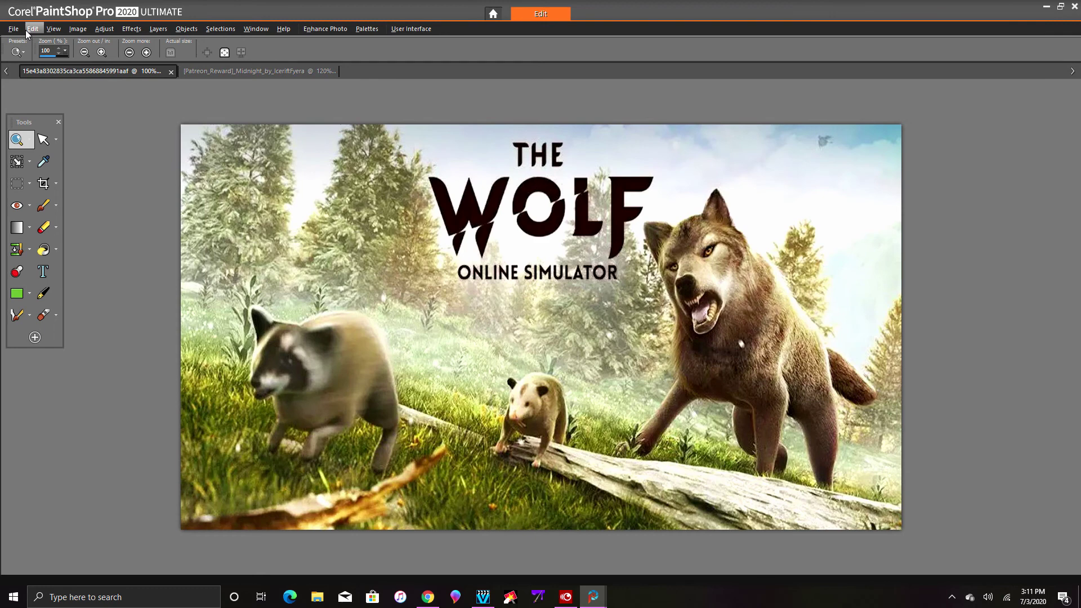
left_click(28, 31)
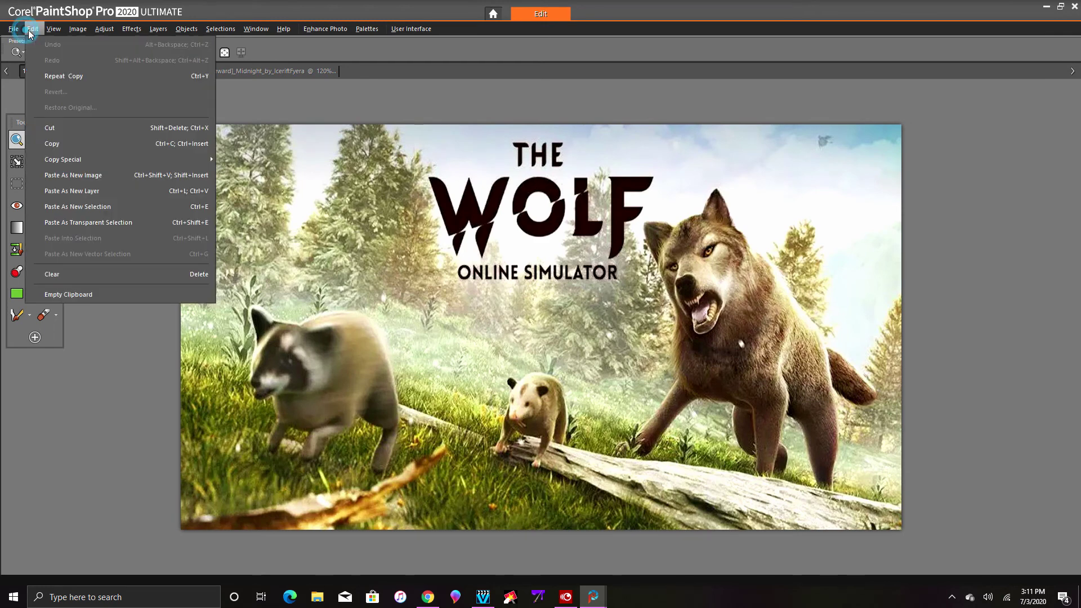
left_click(77, 193)
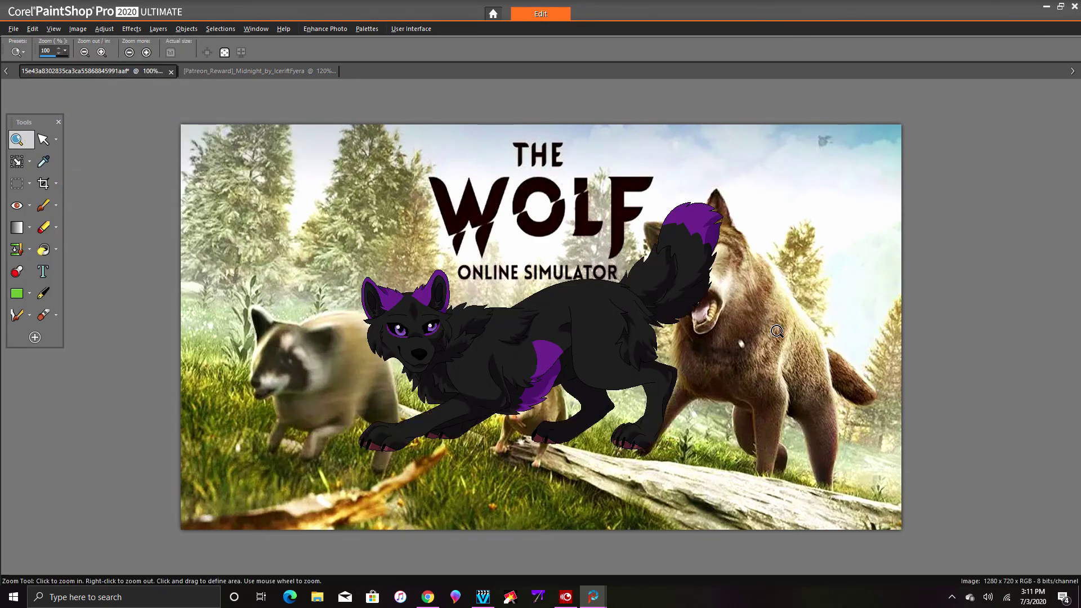
Step: Move the wolf layer to the picture's bottom-right with the Pick tool, then minimize PaintShop Pro
left_click(55, 139)
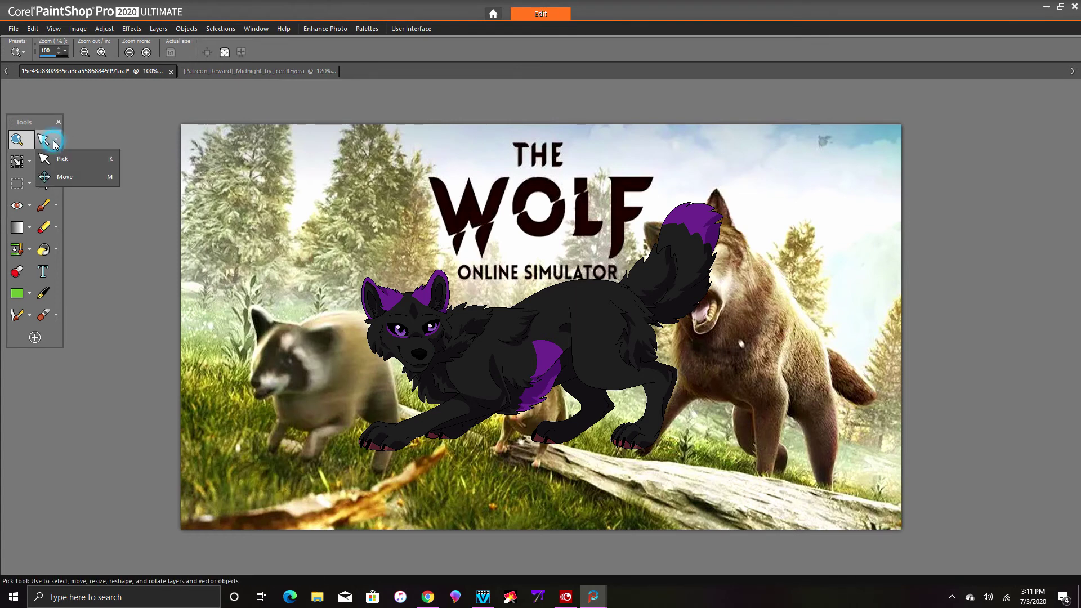
left_click(73, 160)
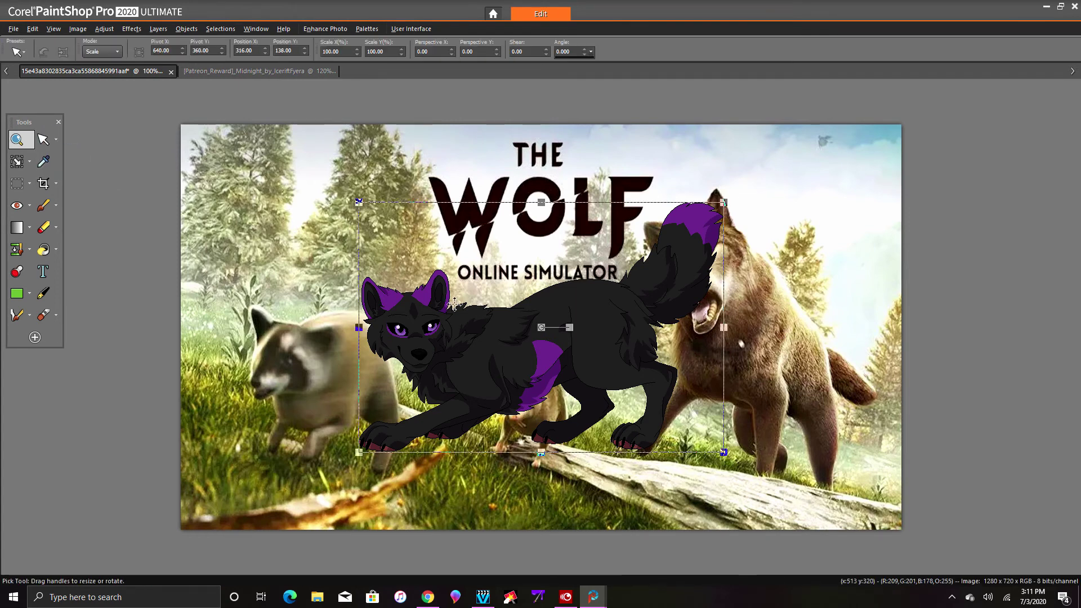
left_click_drag(455, 305, 631, 403)
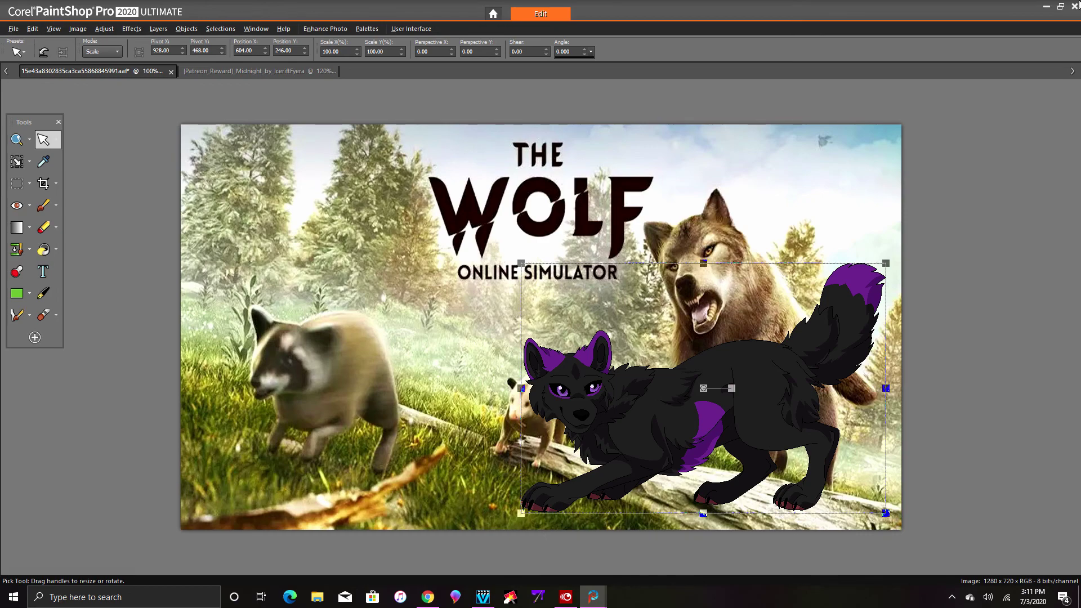
left_click(1046, 7)
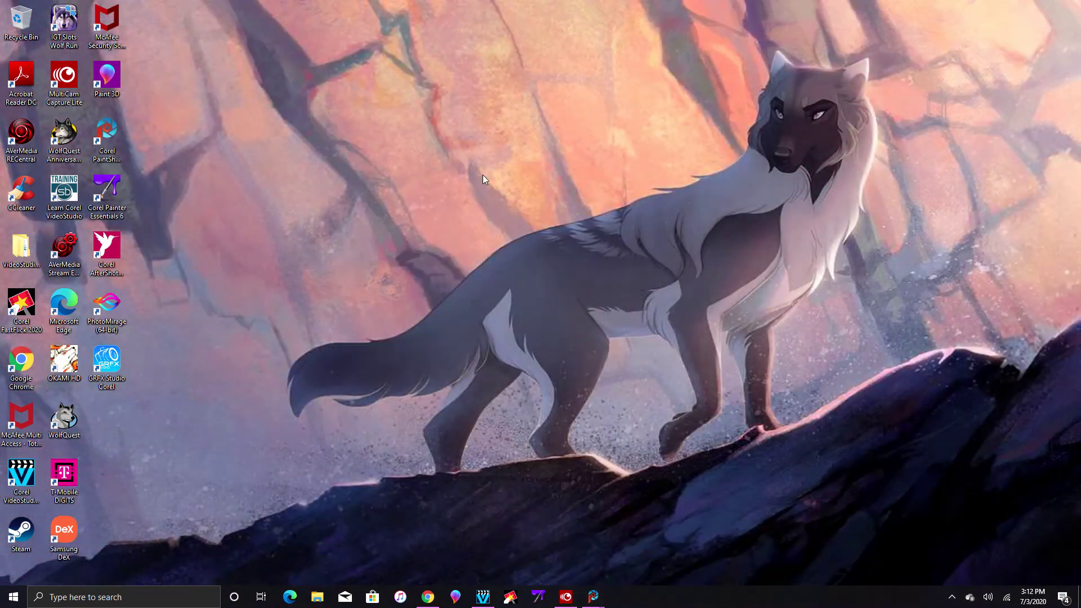
left_click(565, 596)
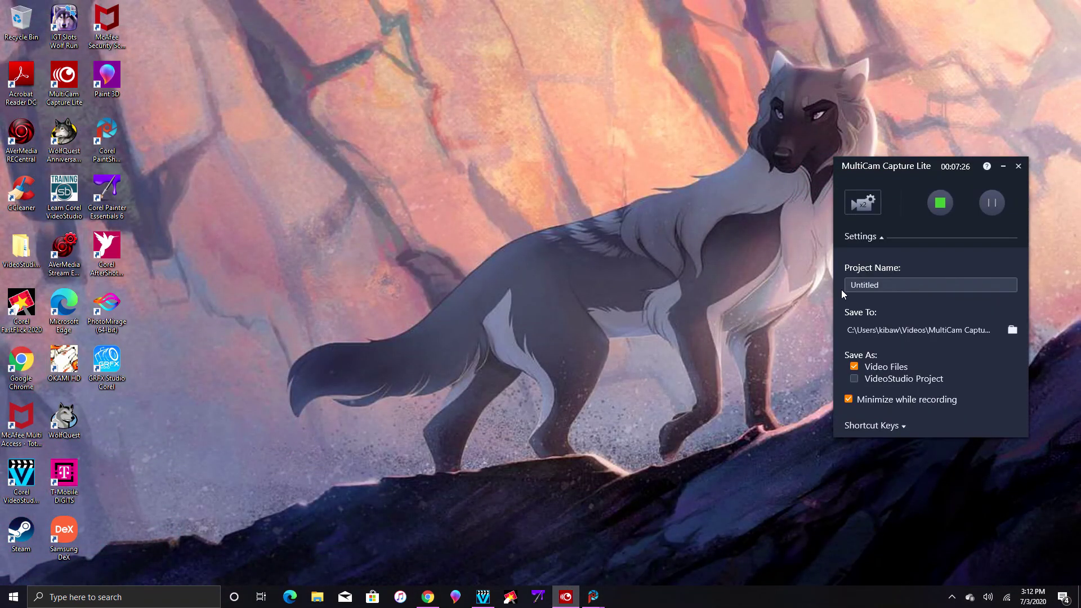
left_click(851, 203)
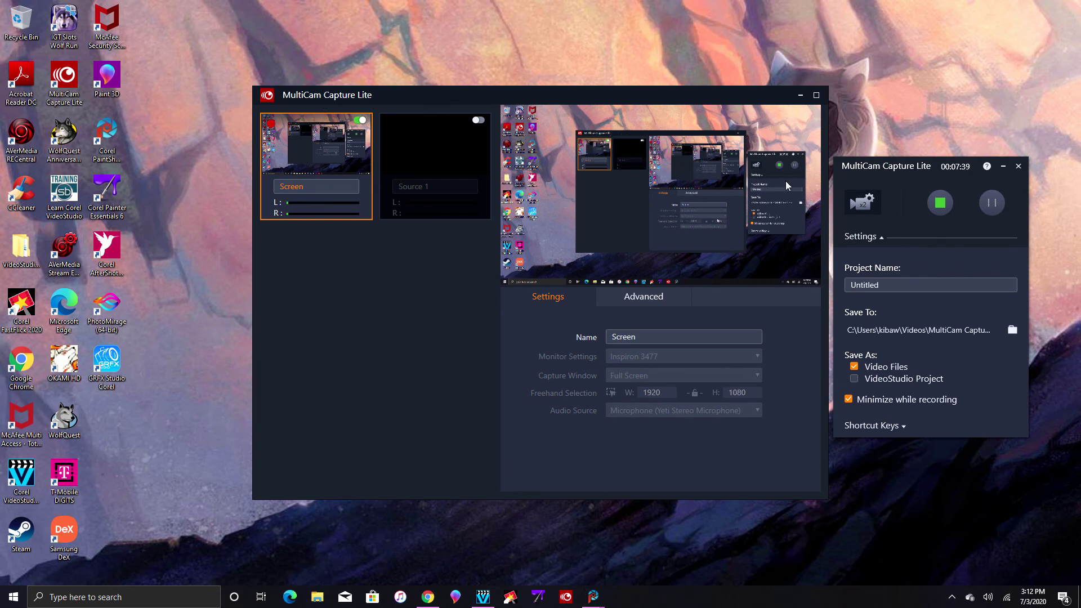
left_click(863, 202)
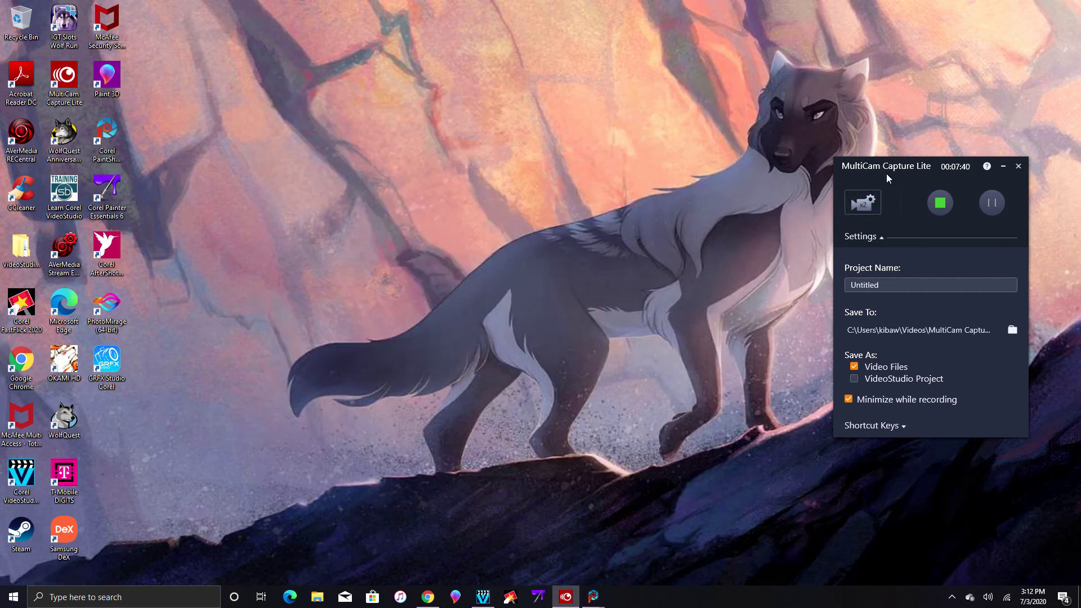
left_click(1003, 168)
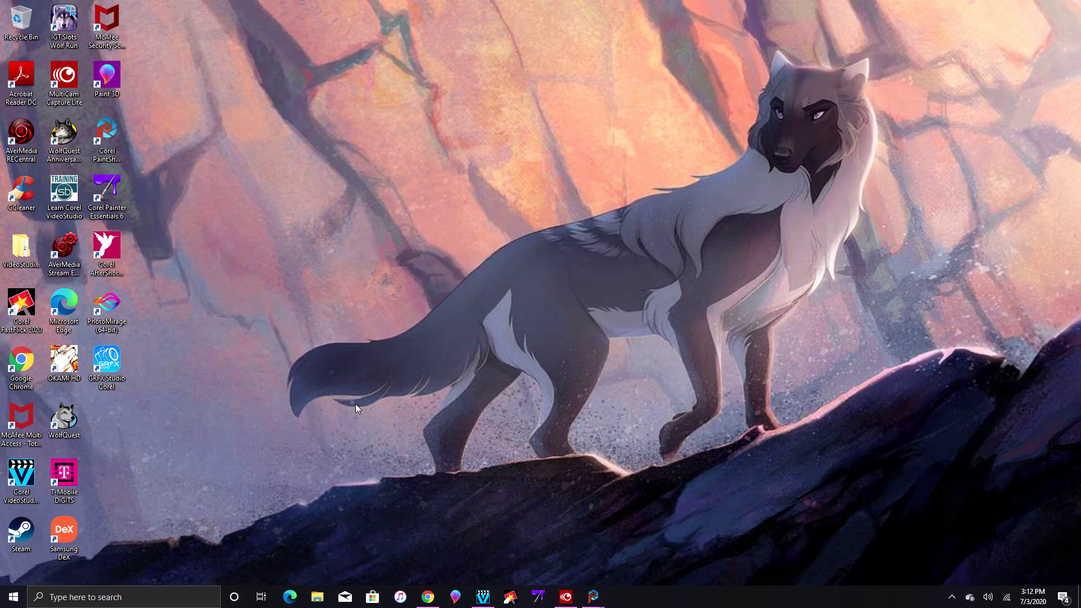